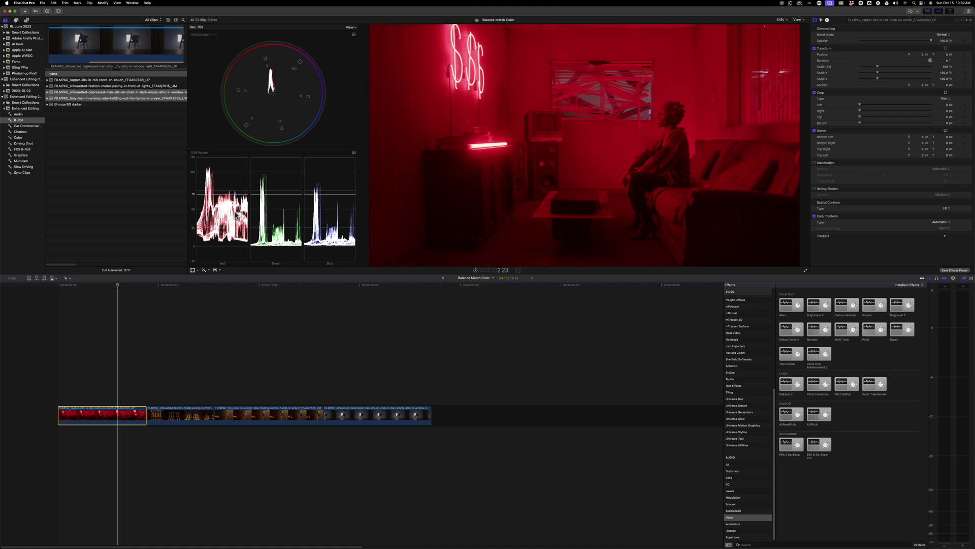
- Select the red-lit couch clip in the timeline and apply Modify > Balance Color to it
left_click(639, 150)
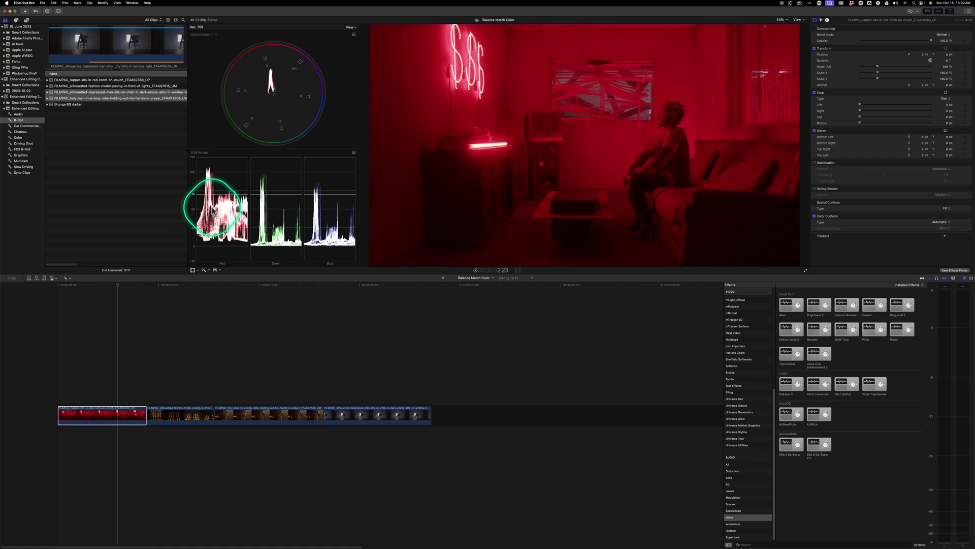
left_click(118, 287)
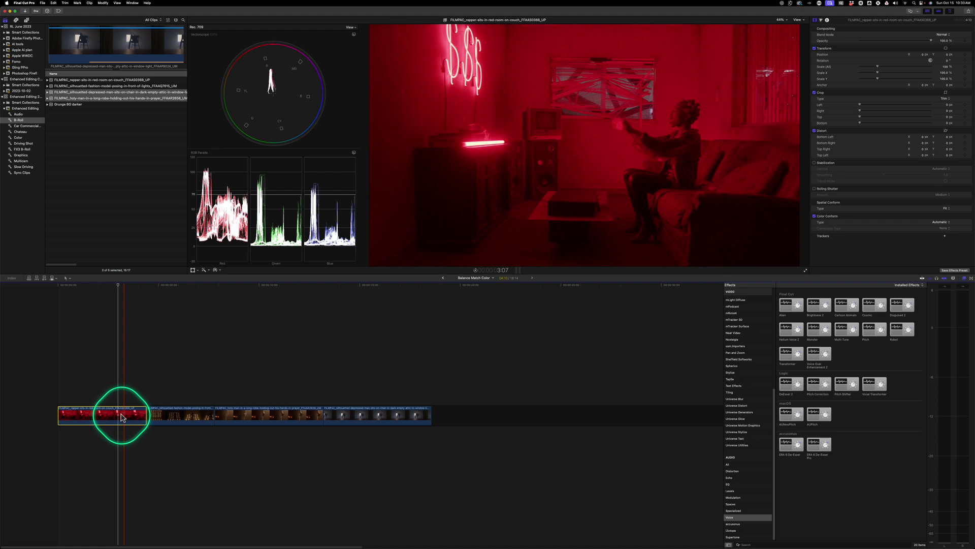
left_click(103, 4)
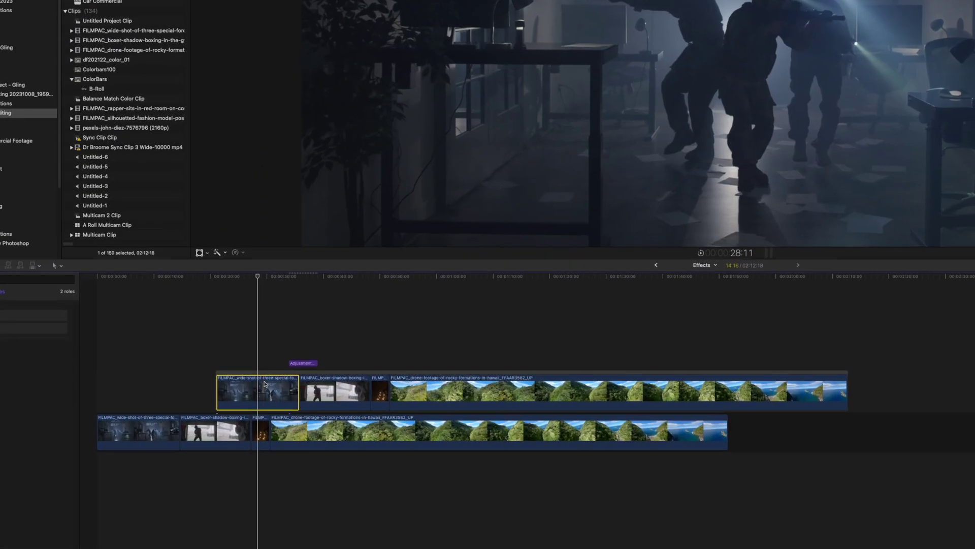
- Apply Balance Color to the three-soldiers office clip from the enhancements pop-up under the viewer
left_click(225, 253)
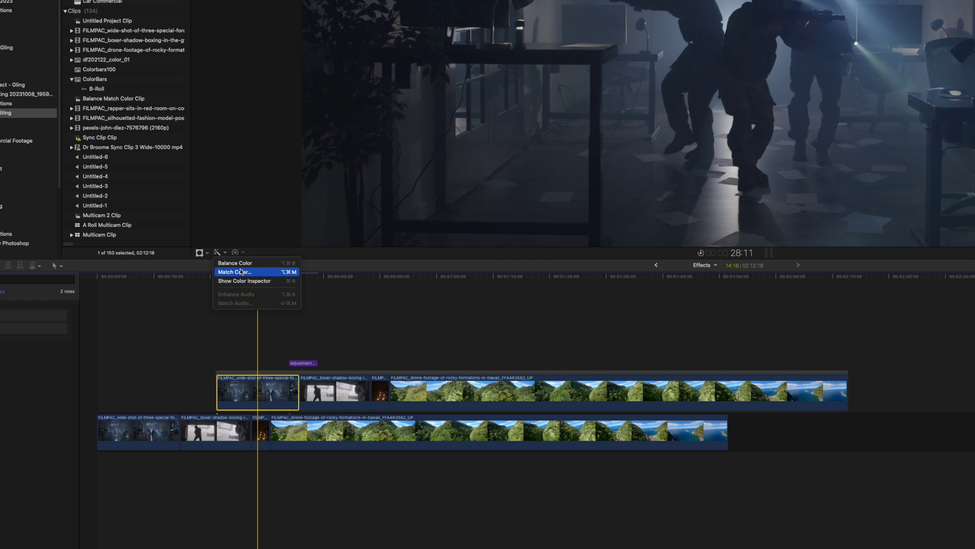
left_click(218, 253)
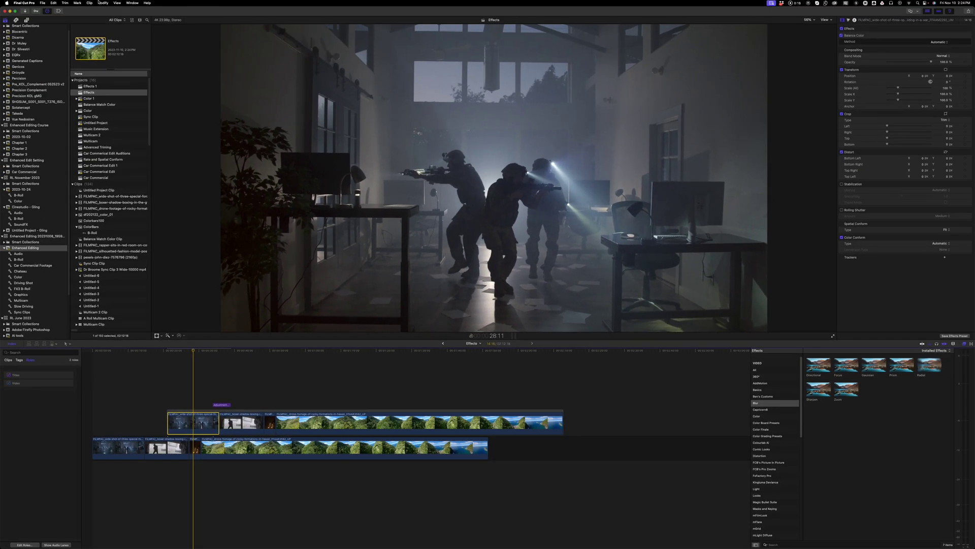
- In the Video inspector, set the couch clip's Balance Color Method to White Balance
left_click(99, 2)
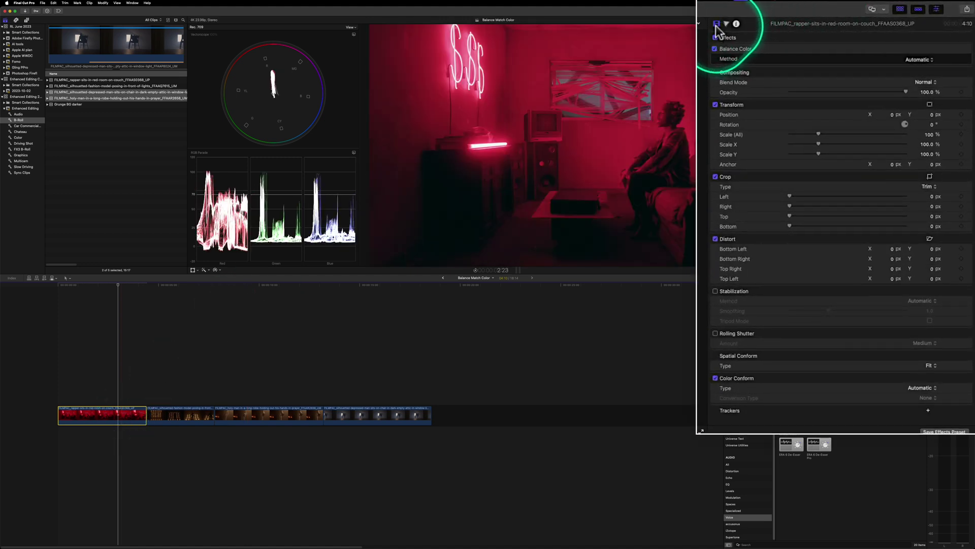
left_click(738, 50)
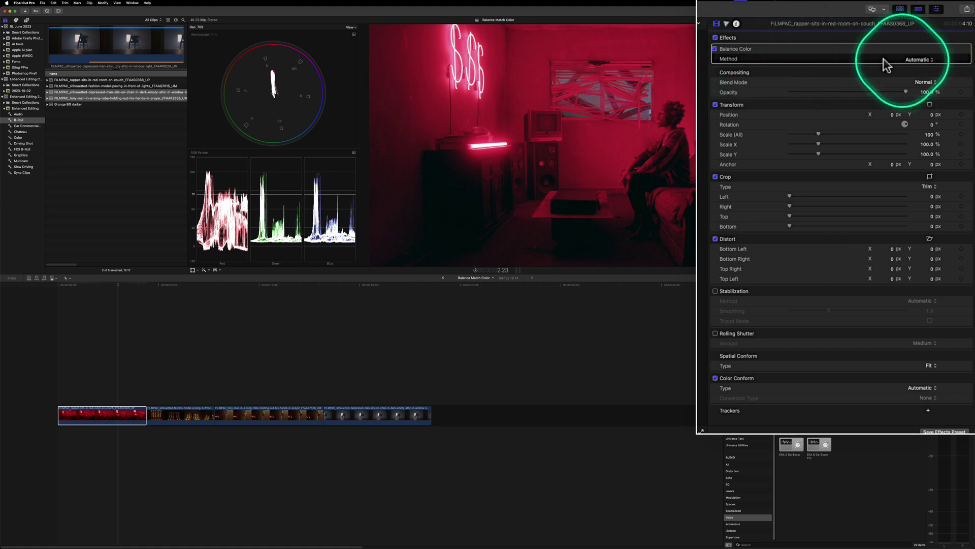
left_click(922, 59)
left_click(921, 69)
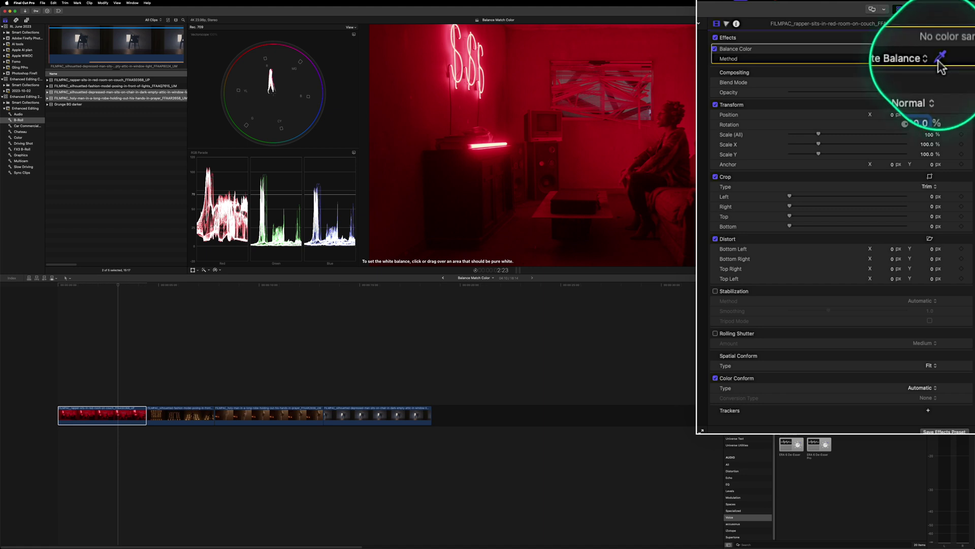
- Sample the grey wall with the eyedropper, resampling wall patches until the red cast clears
left_click(598, 149)
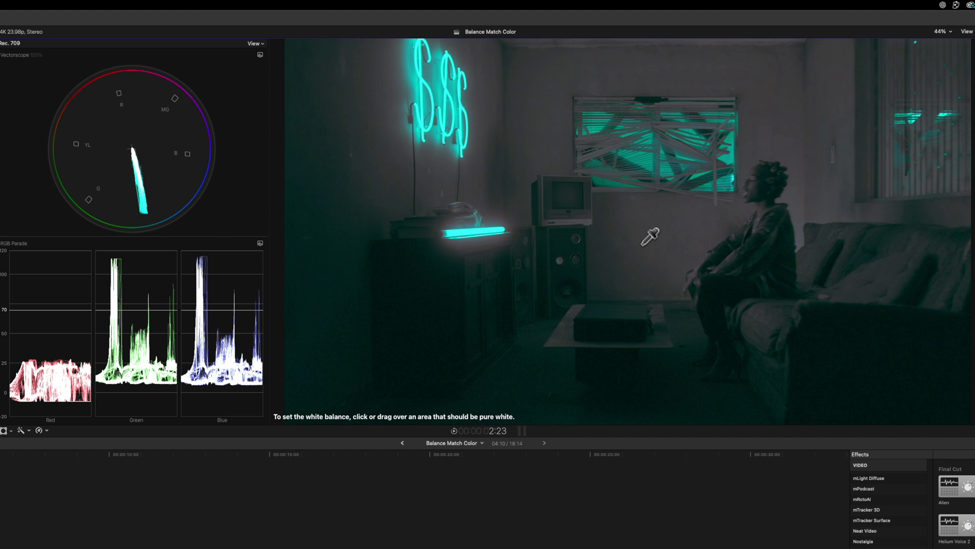
left_click(650, 237)
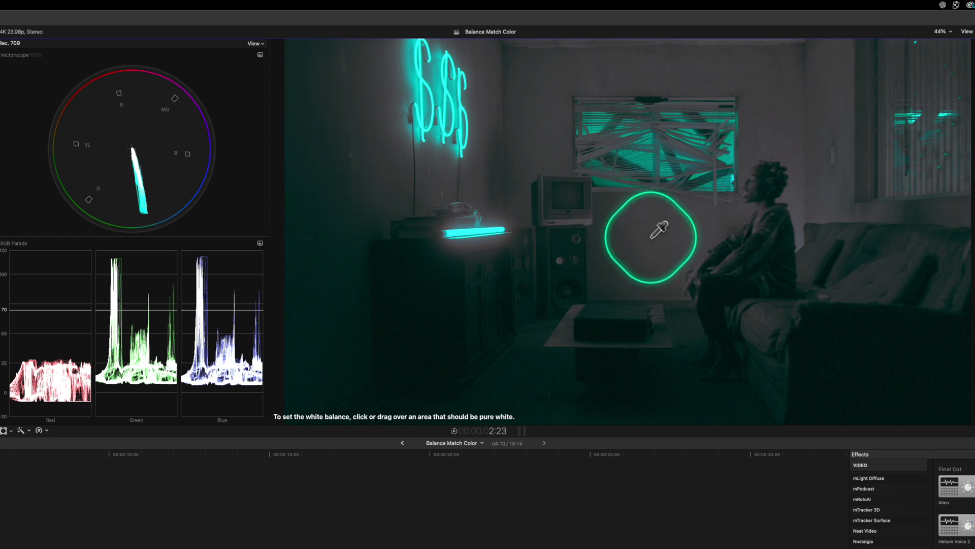
left_click(641, 240)
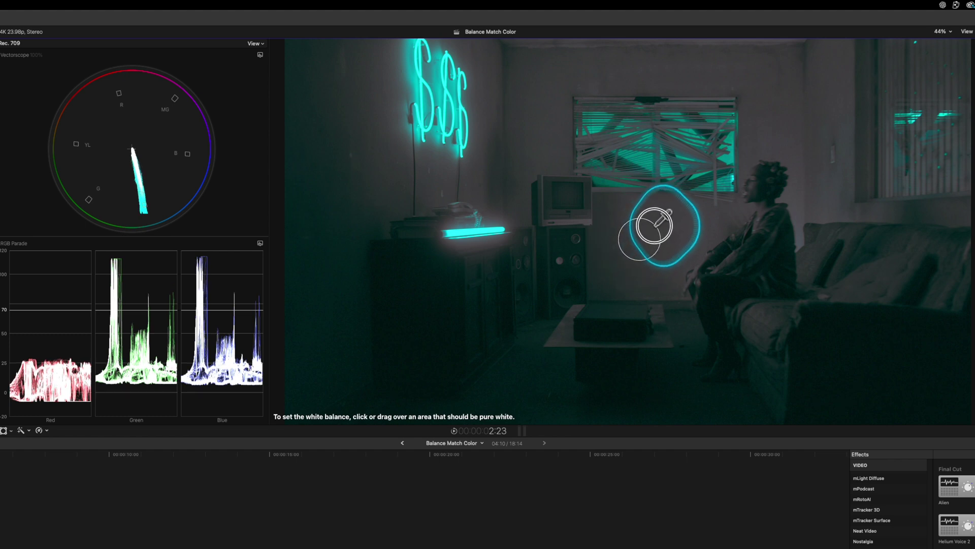
mouse_move(656, 226)
left_mouse_down()
mouse_move(656, 217)
mouse_move(652, 240)
left_mouse_up()
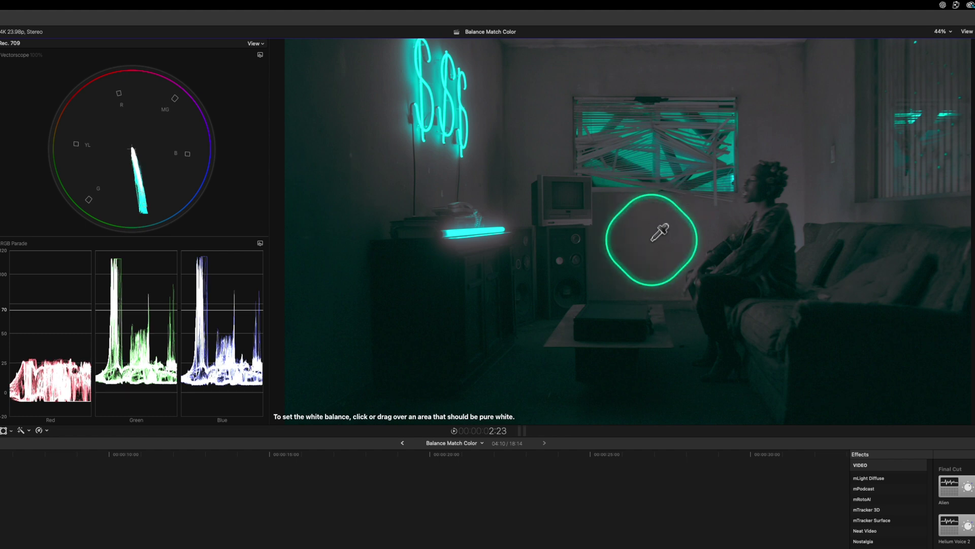
left_click(399, 86)
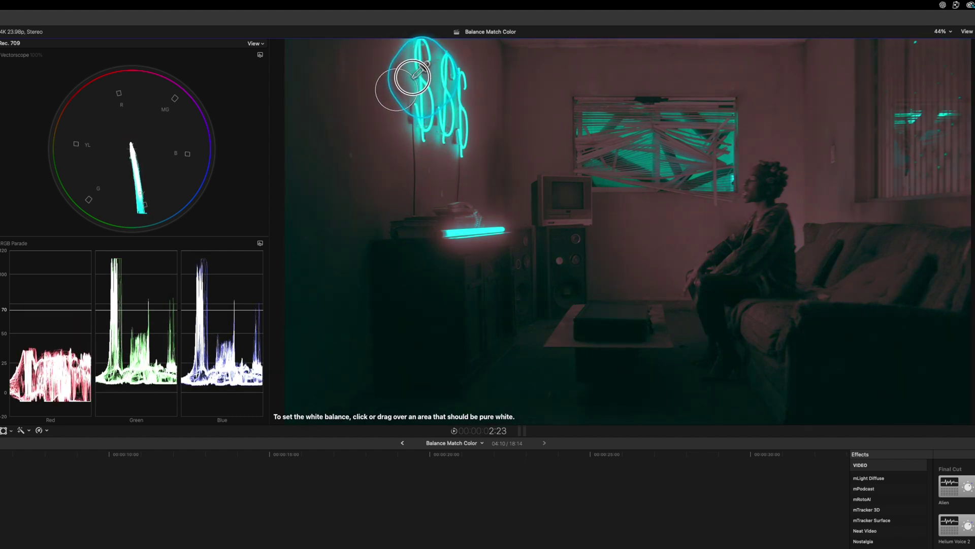
left_click(664, 224)
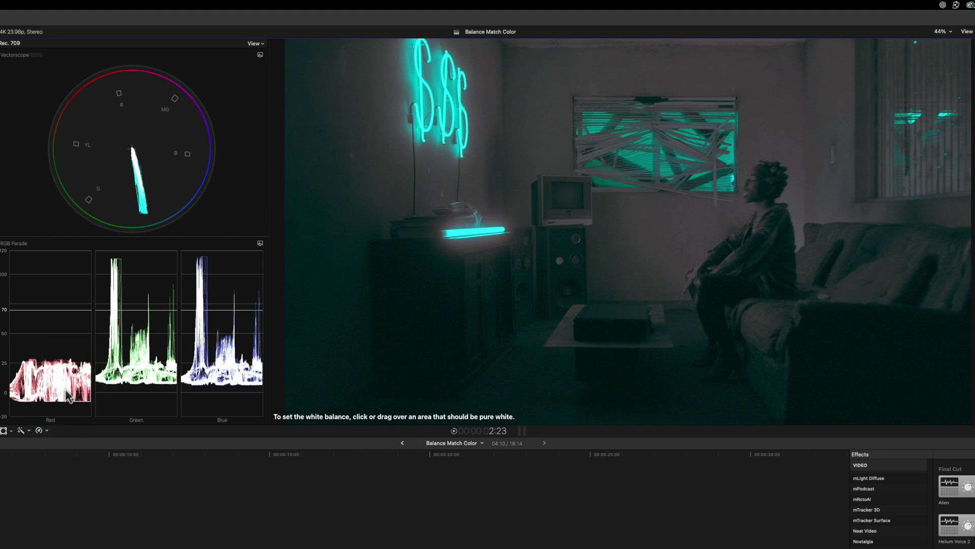
- Crop the frame to the sampled wall patch to check it on the scopes, then restore the full frame
key("shift+c")
left_click_drag(971, 39, 691, 212)
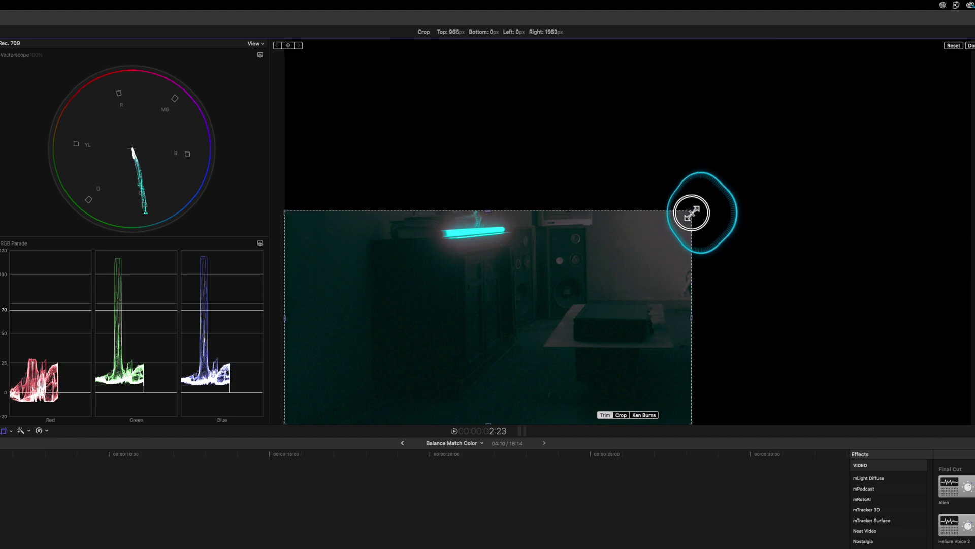
left_click_drag(282, 425, 617, 266)
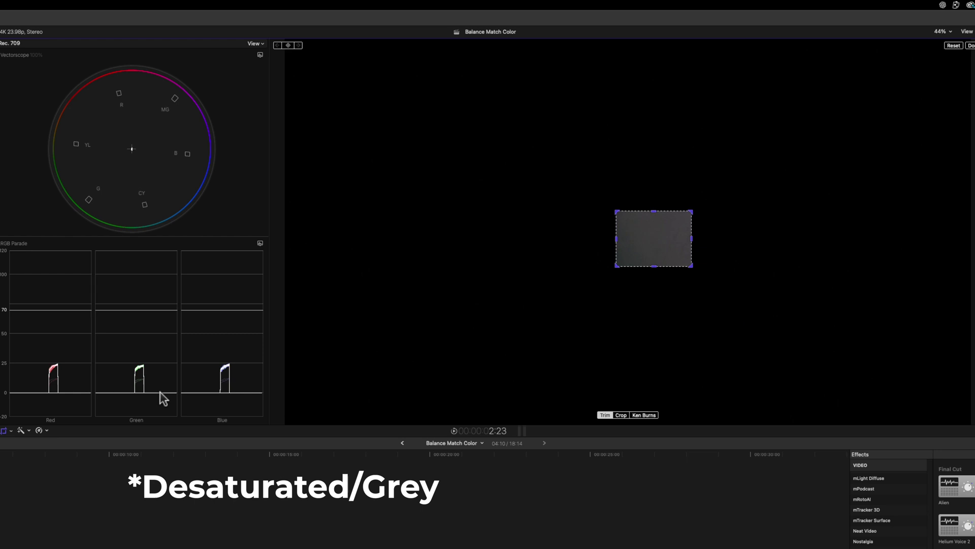
left_click(620, 218)
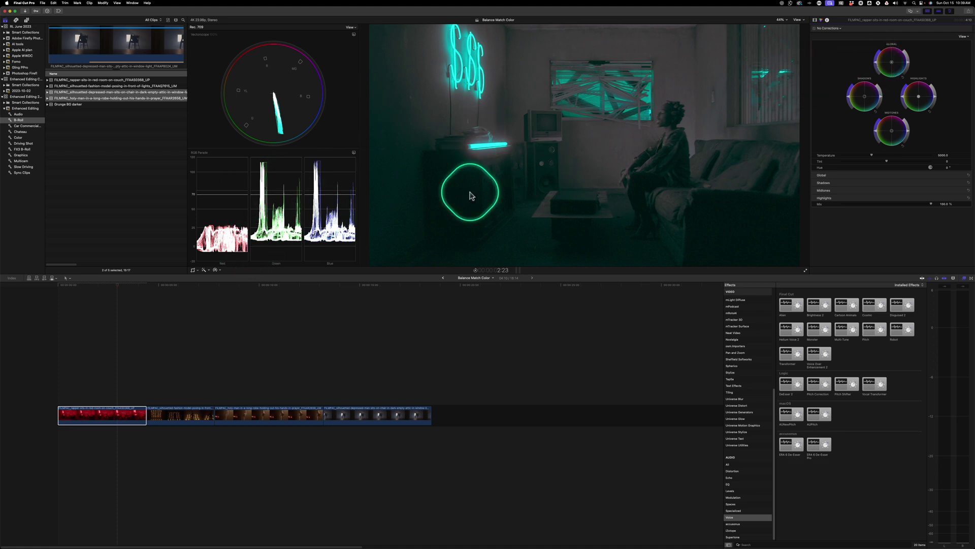
- Add a Color Wheels correction and drag the Global puck to cancel the remaining cyan tint
left_click(875, 63)
left_click_drag(876, 63, 889, 101)
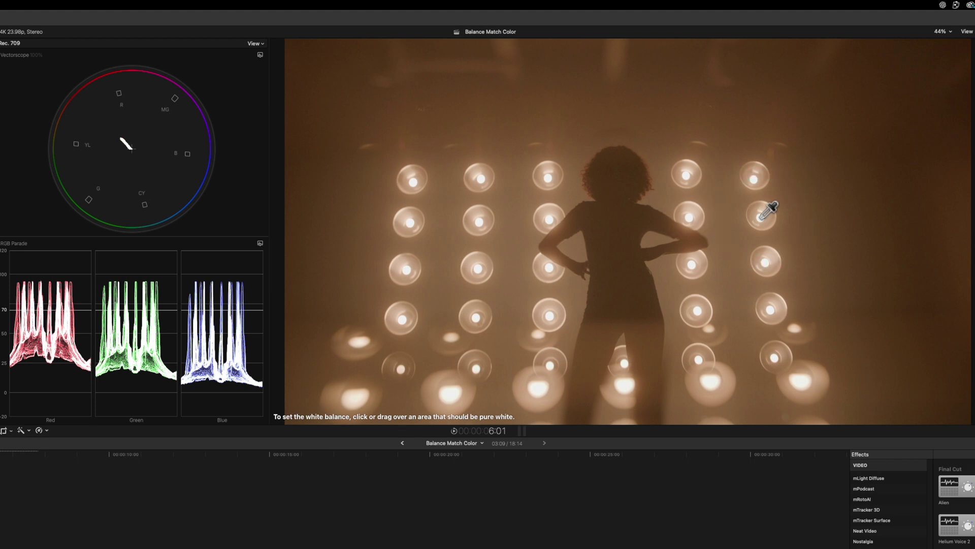
- Sample the white bulbs behind the dancer, resampling lower and upper bulbs until a mild warm tone remains
left_click(761, 218)
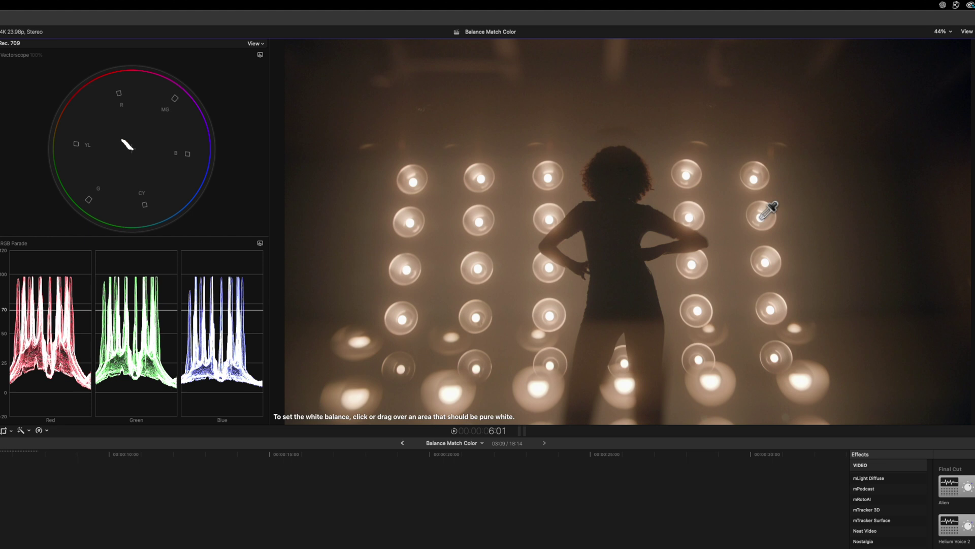
mouse_move(760, 219)
left_mouse_down()
mouse_move(742, 225)
mouse_move(759, 217)
left_mouse_up()
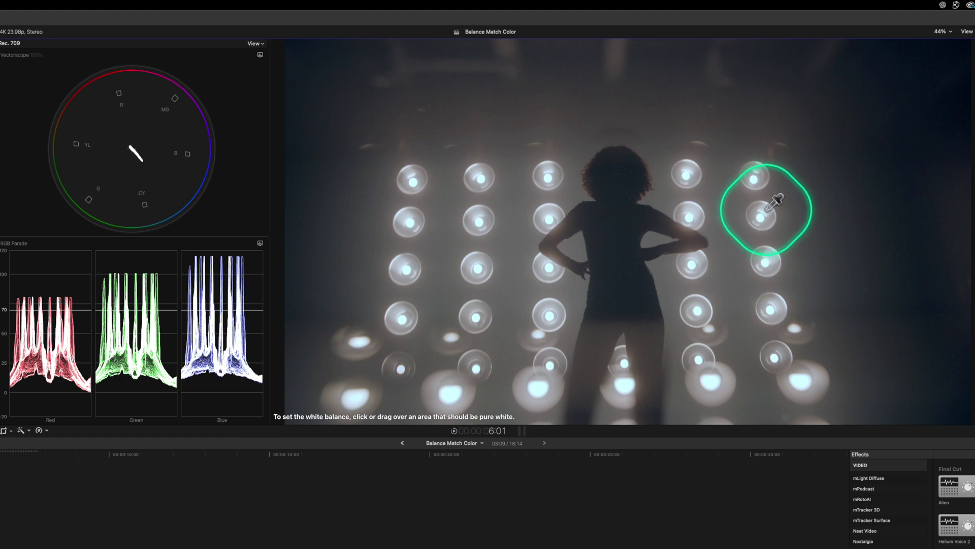
left_click(768, 208)
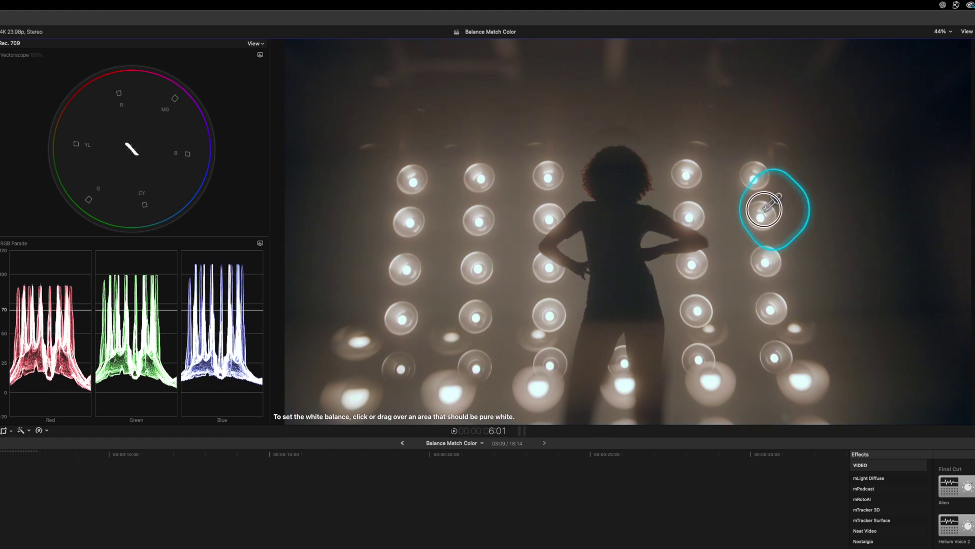
left_click(470, 289)
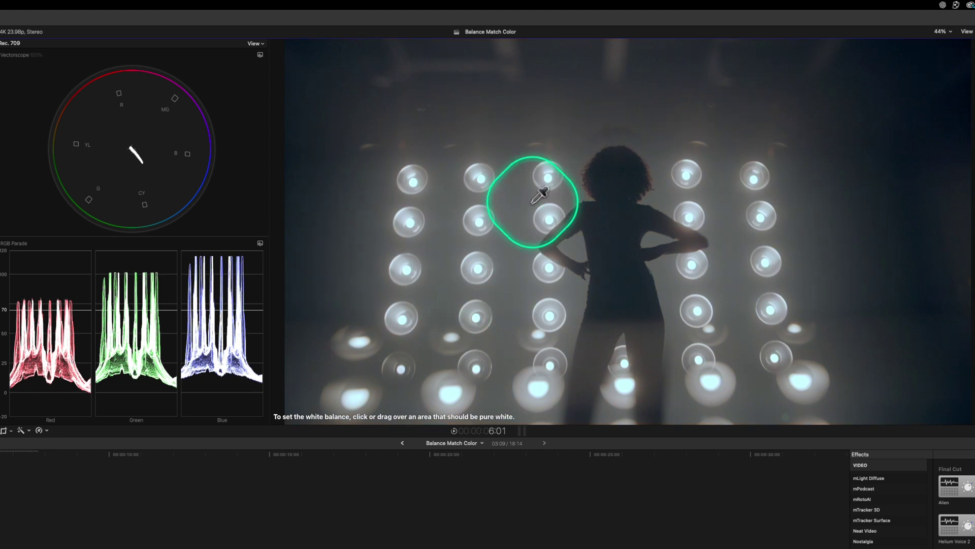
left_click(536, 185)
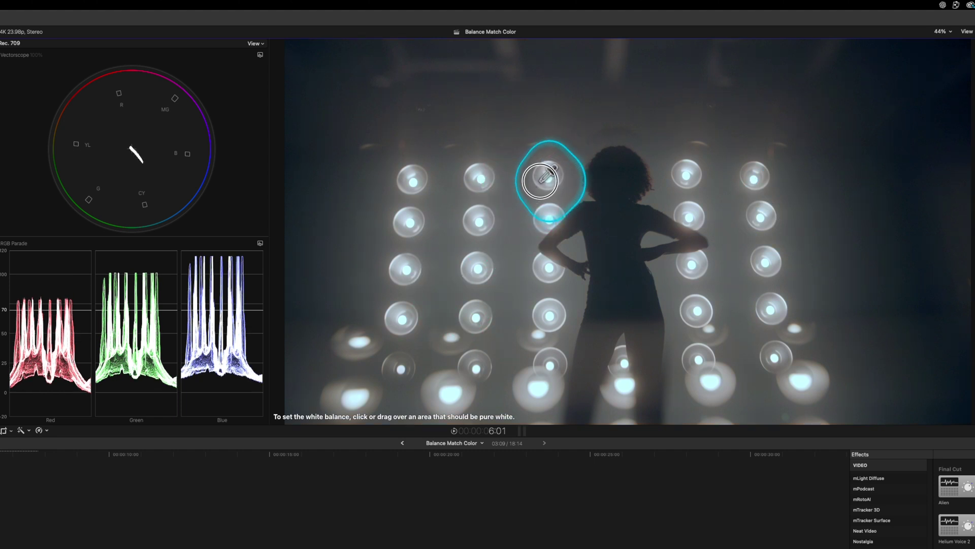
left_click(558, 164)
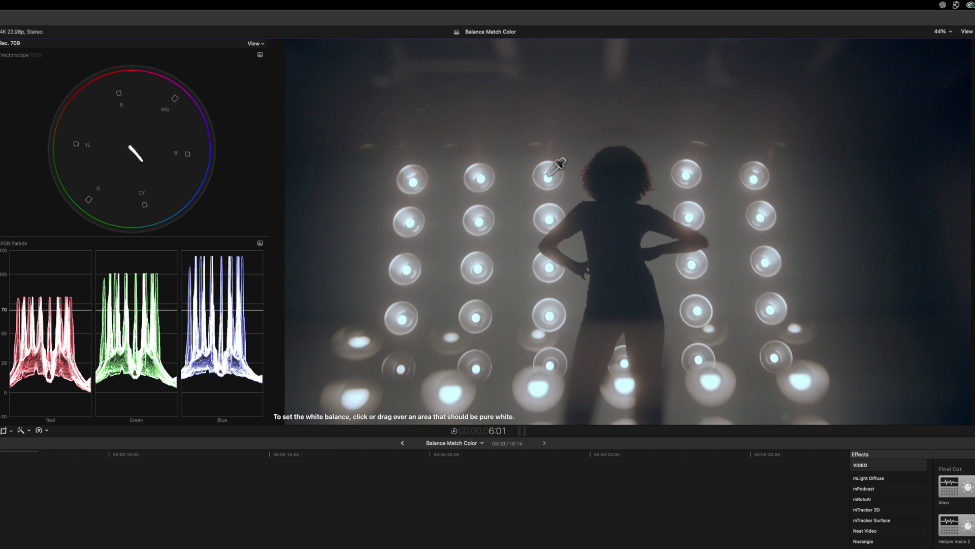
left_click_drag(655, 157, 694, 170)
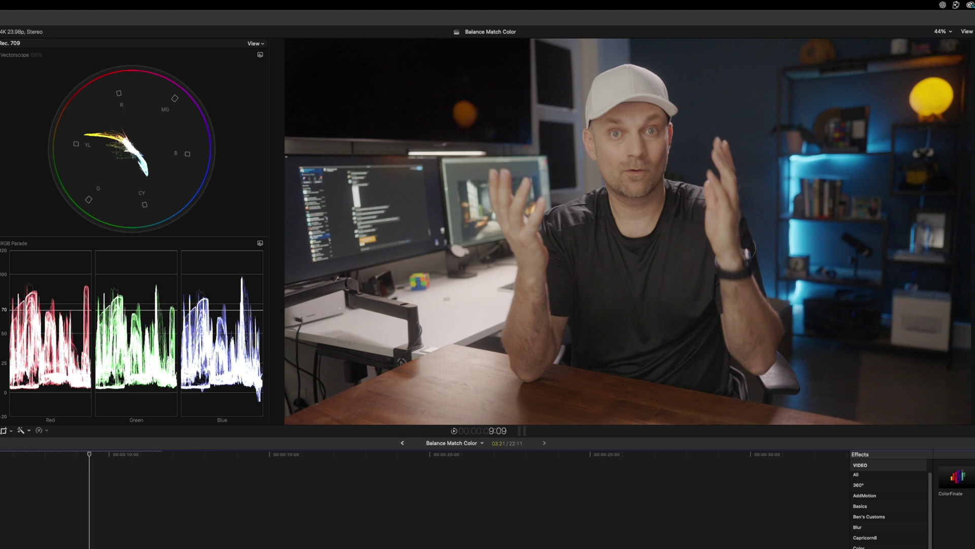
- Bring up the presenter clip's list of clip adjustments, including Balance Color
key("ctrl+super+1")
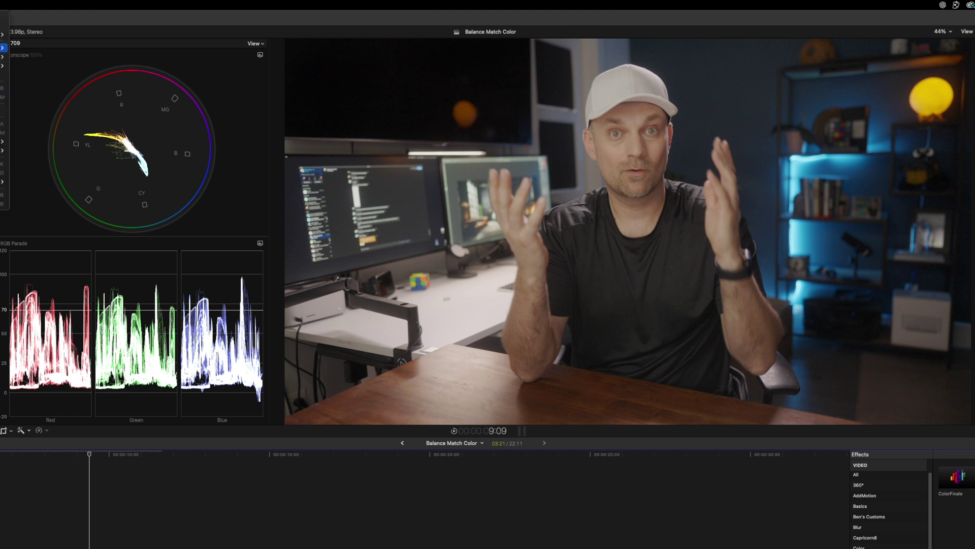
left_click(4, 48)
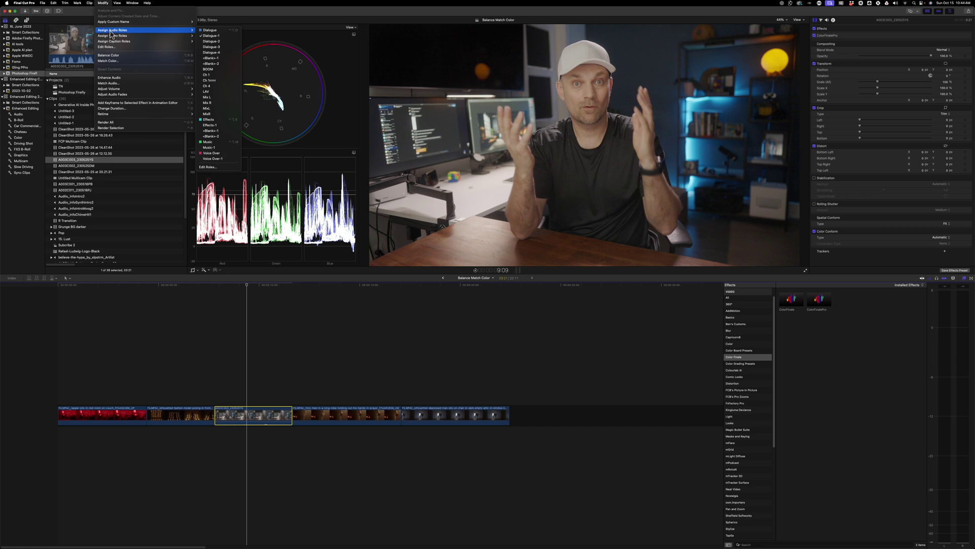
- Undo the automatic Balance Color and crop the presenter clip to a small grey patch near the top
left_click(116, 56)
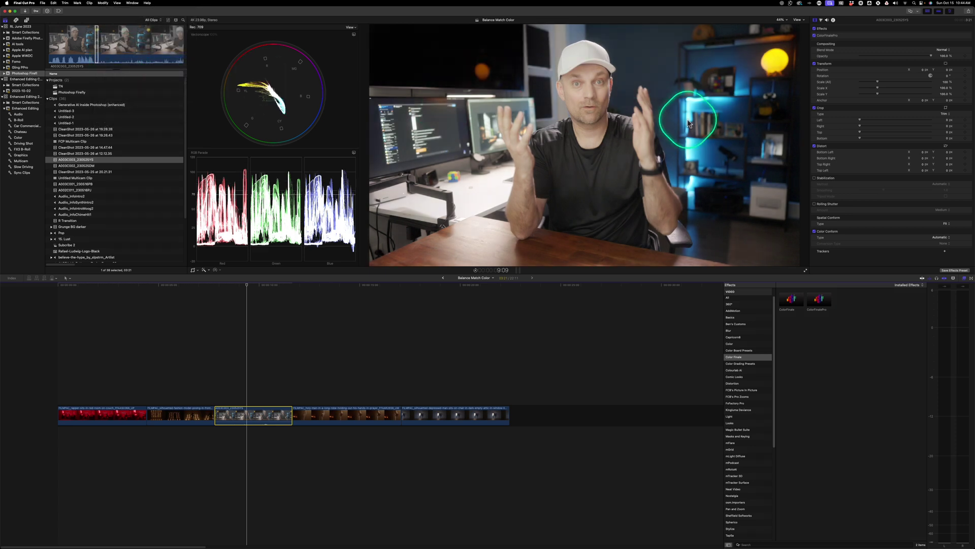
key("super+z")
key("shift+c")
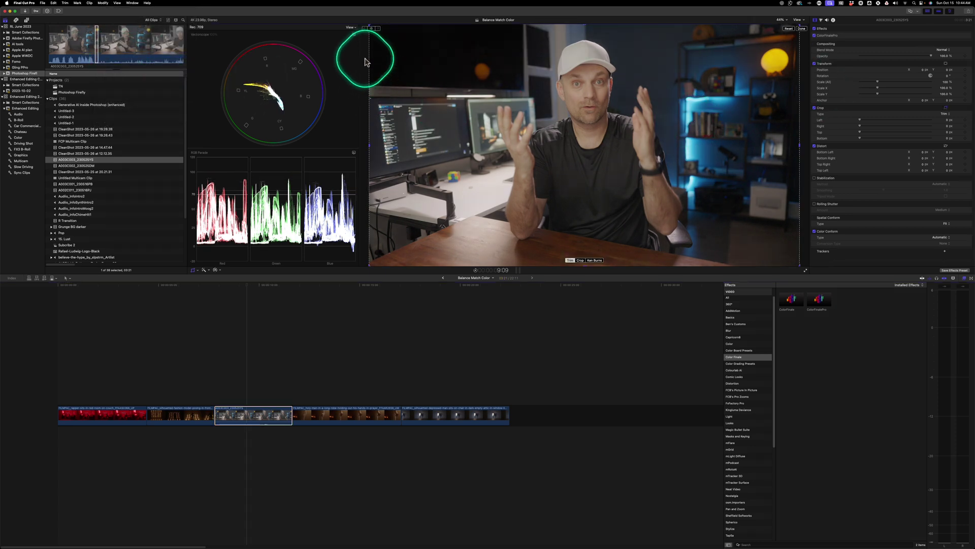
left_click_drag(370, 25, 565, 47)
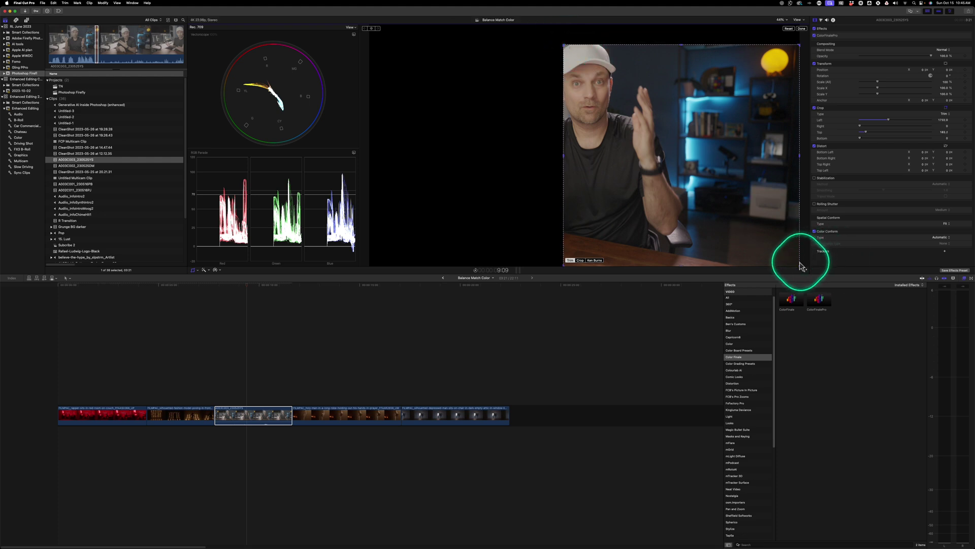
left_click_drag(801, 268, 605, 48)
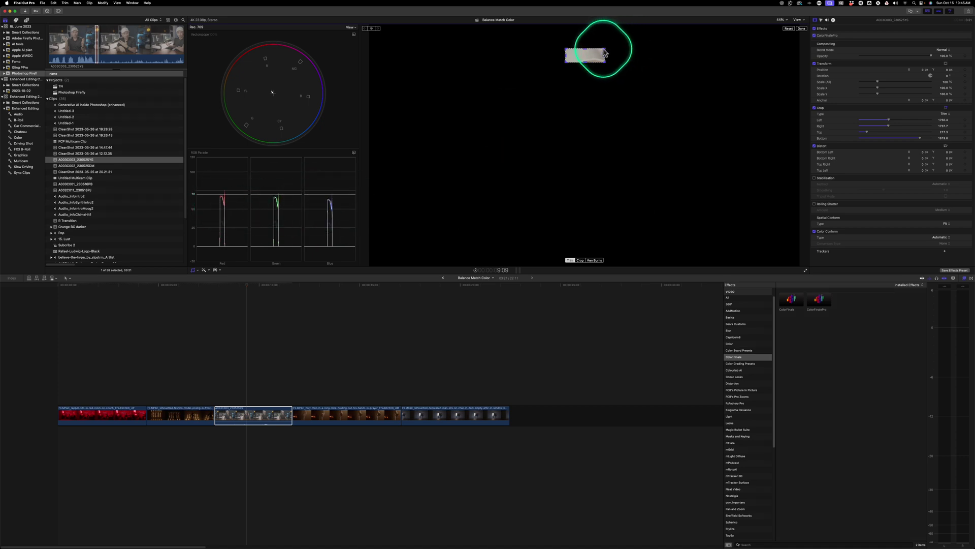
left_click_drag(604, 61, 601, 60)
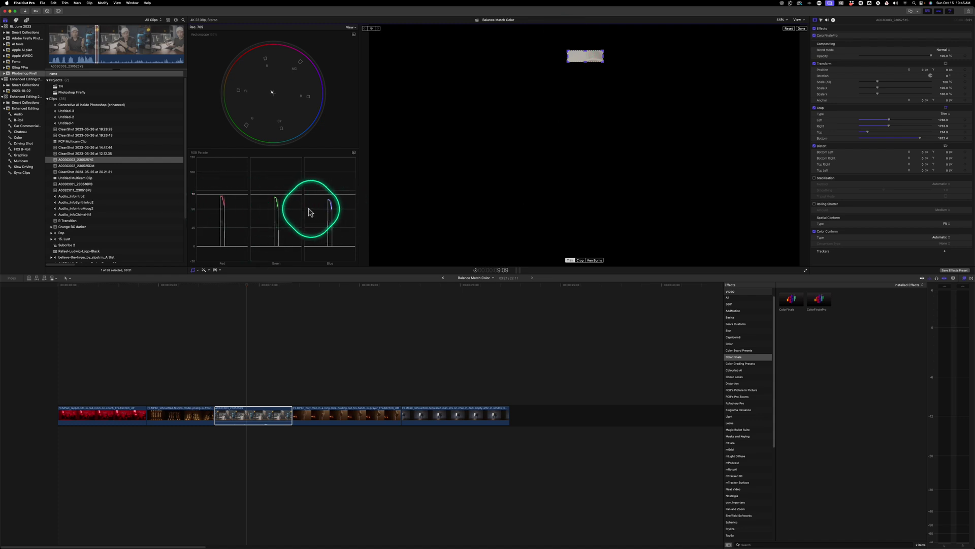
- Add Balance Color with the Automatic method to the cropped presenter clip via the Modify menu
left_click(104, 3)
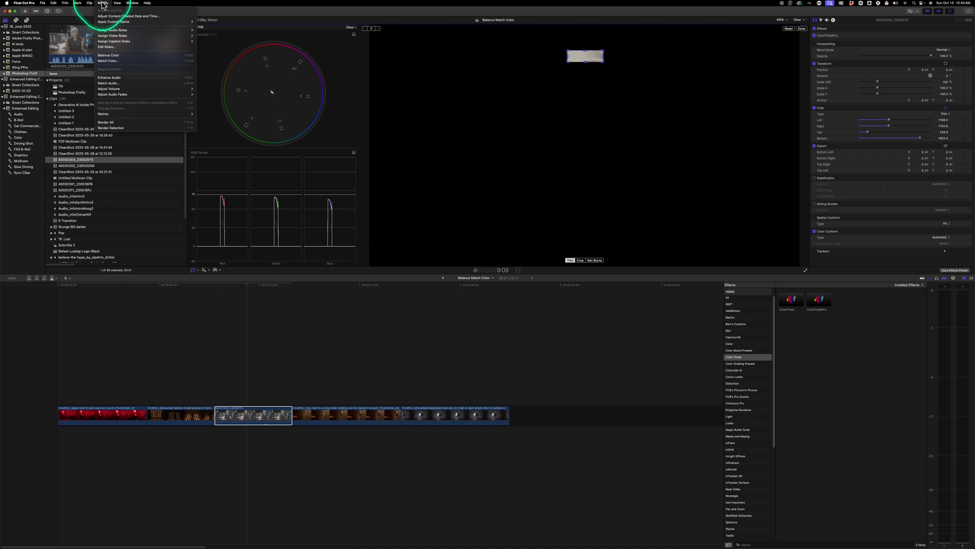
left_click(112, 56)
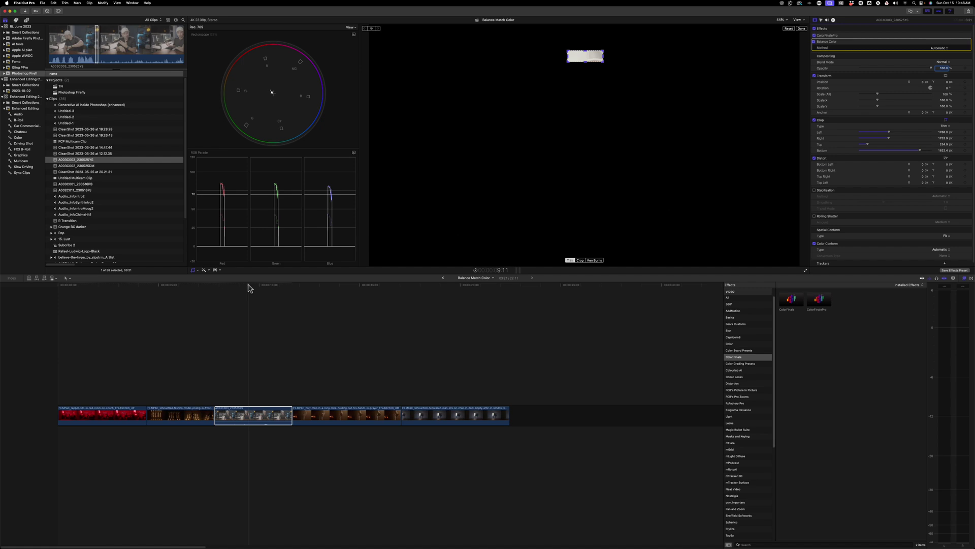
left_click(428, 99)
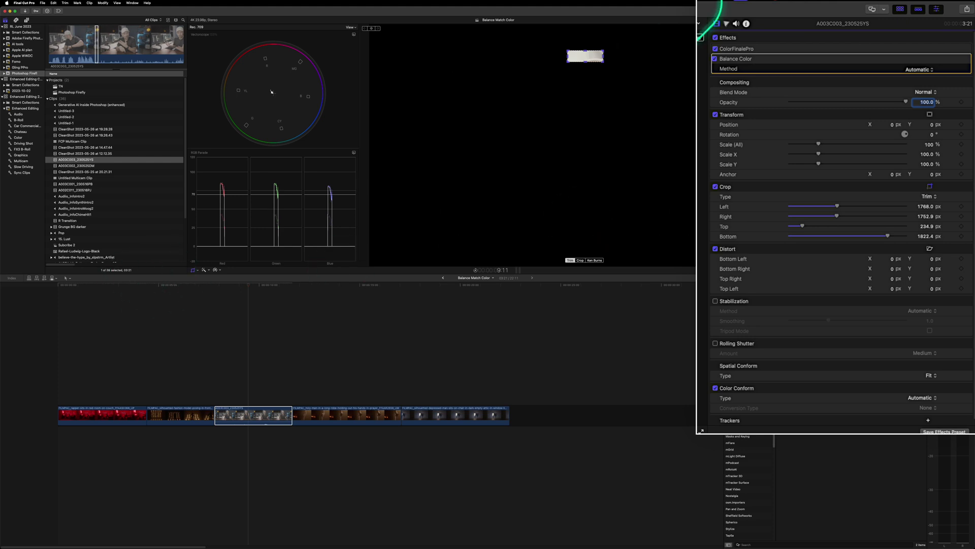
- Reset the Crop to show the full frame and switch Balance Color's Method to White Balance
left_click(961, 186)
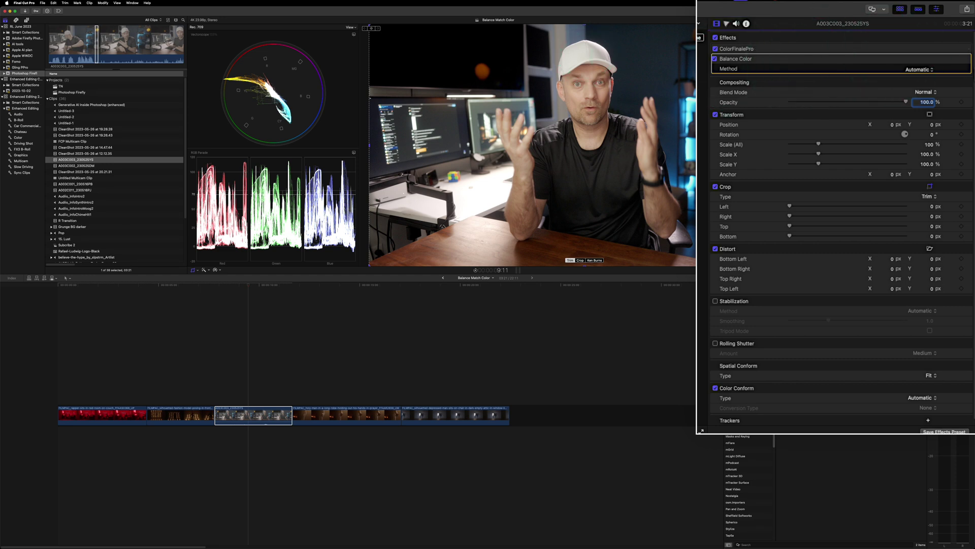
left_click(919, 69)
left_click(917, 80)
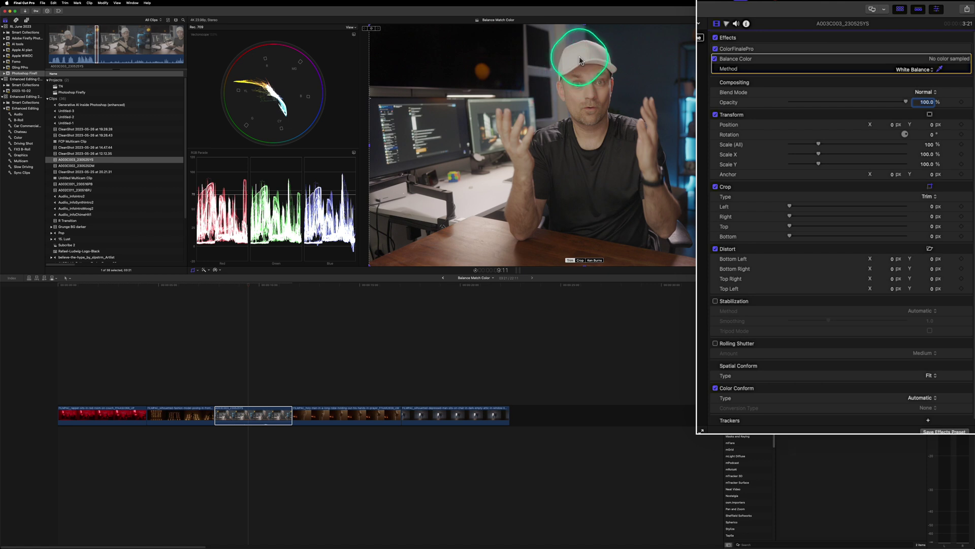
- Undo the last change, then sample the white cap in the viewer with the White Balance eyedropper
key("super+z")
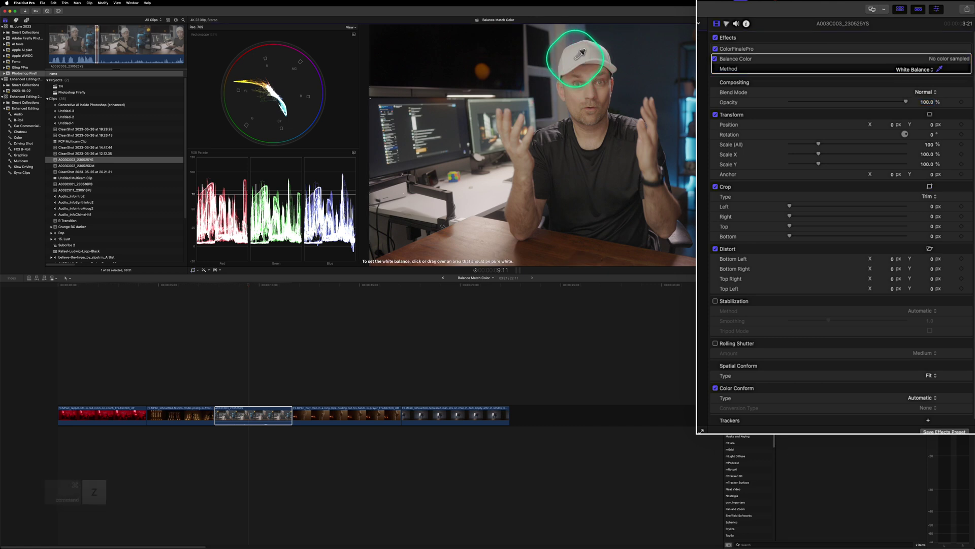
left_click(577, 58)
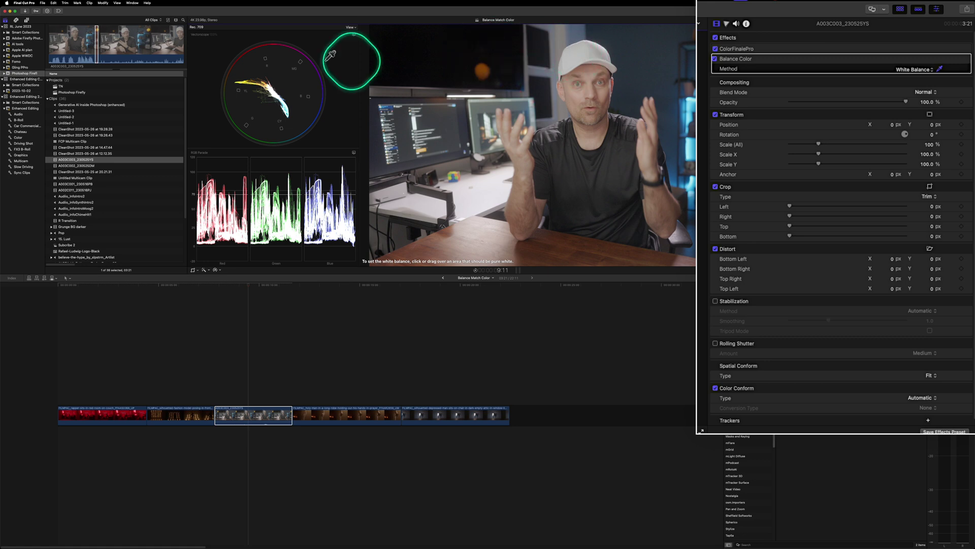
left_click(193, 270)
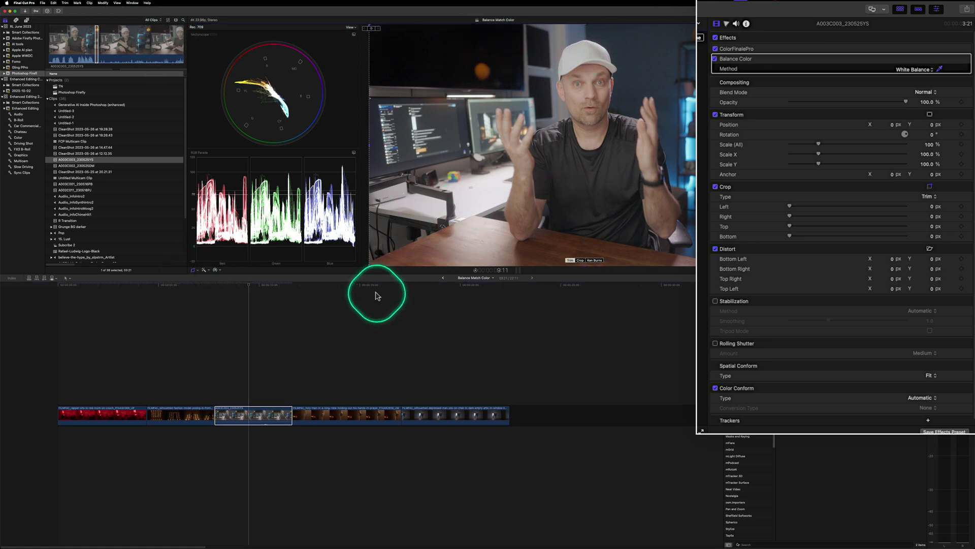
left_click_drag(369, 268, 569, 65)
left_click_drag(799, 26, 591, 41)
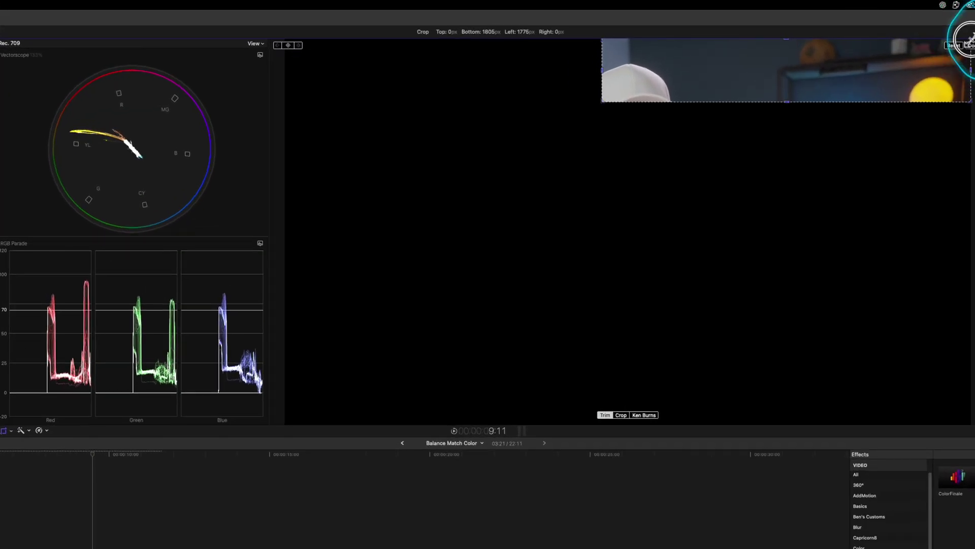
left_click_drag(644, 65, 624, 79)
left_click(93, 330)
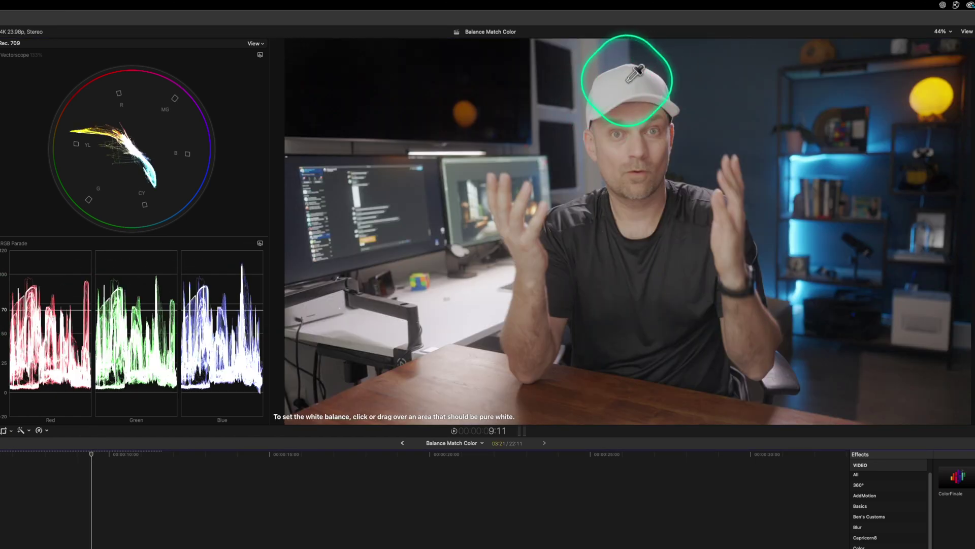
- Sample the white cap at several spots and across a wider area to set the white balance
left_click(612, 91)
left_click_drag(612, 92, 620, 85)
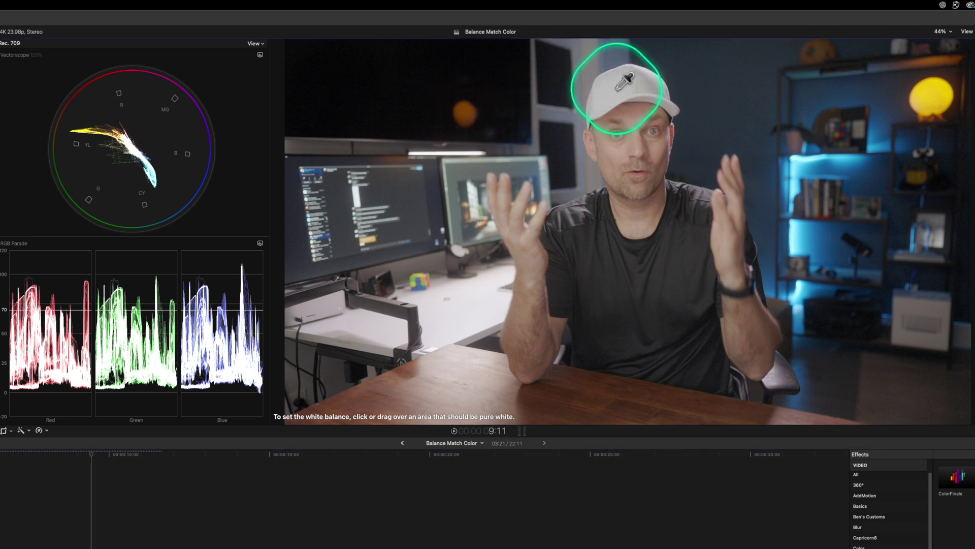
left_click(630, 87)
left_click(652, 78)
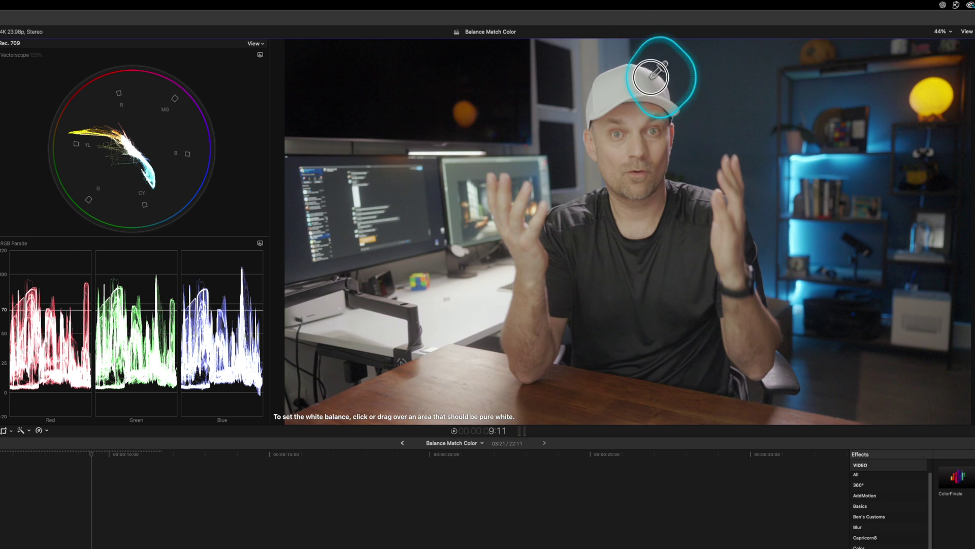
left_click_drag(652, 78, 621, 84)
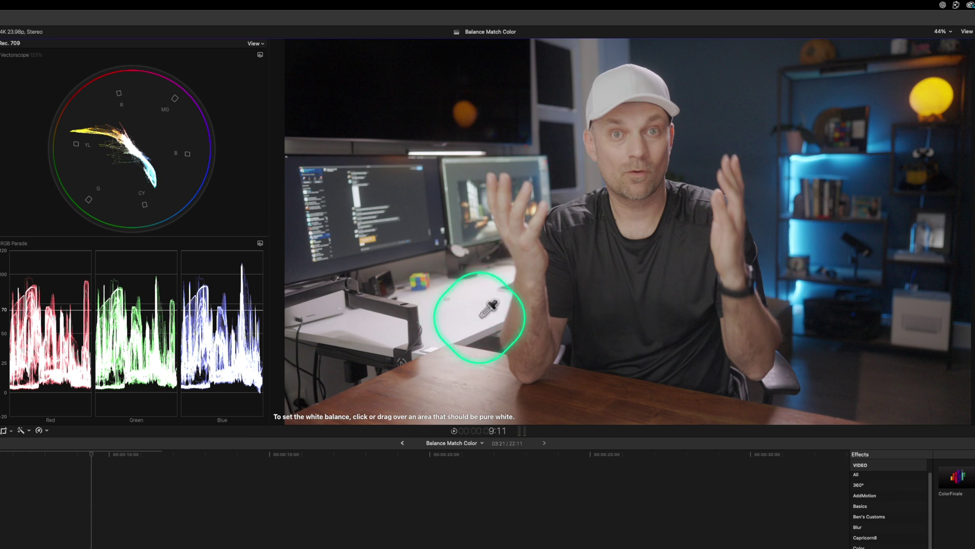
- Compare samples from the desk, monitor light bar, wall and lamp, then resample the white cap
left_click_drag(481, 306, 481, 306)
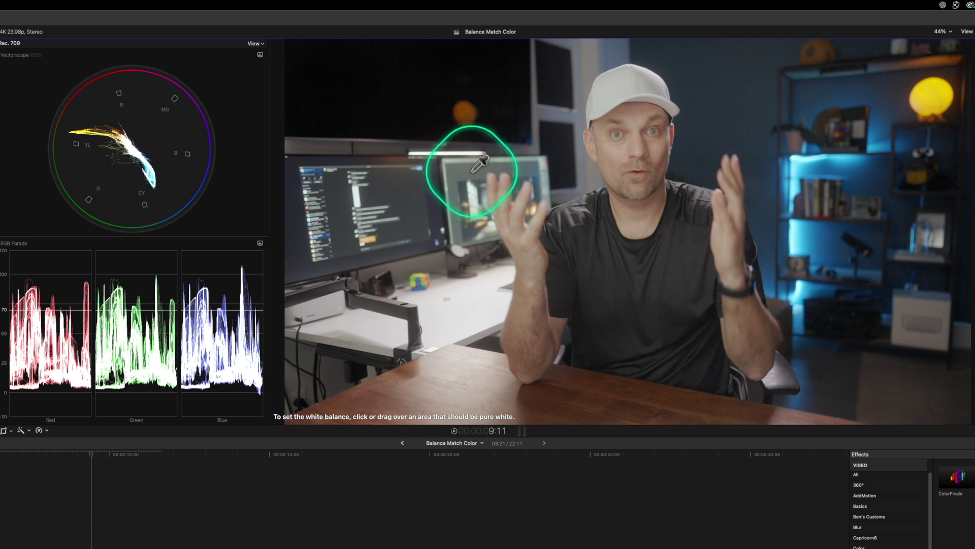
left_click_drag(467, 171, 473, 169)
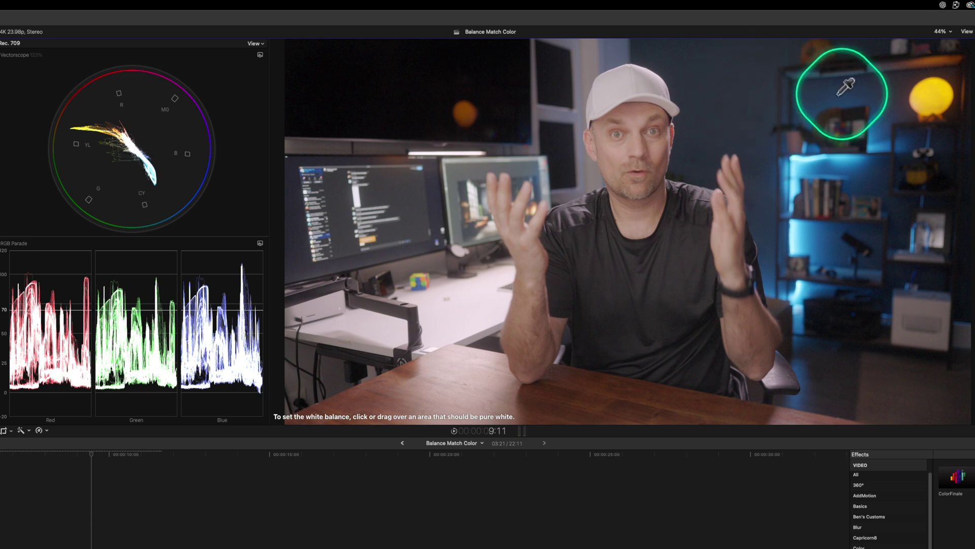
left_click_drag(729, 87, 732, 79)
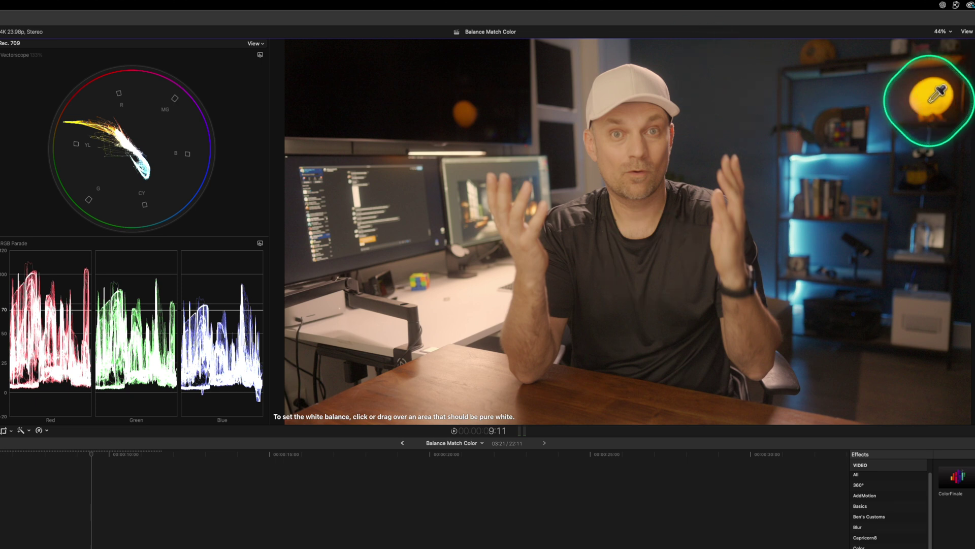
left_click_drag(928, 101, 936, 93)
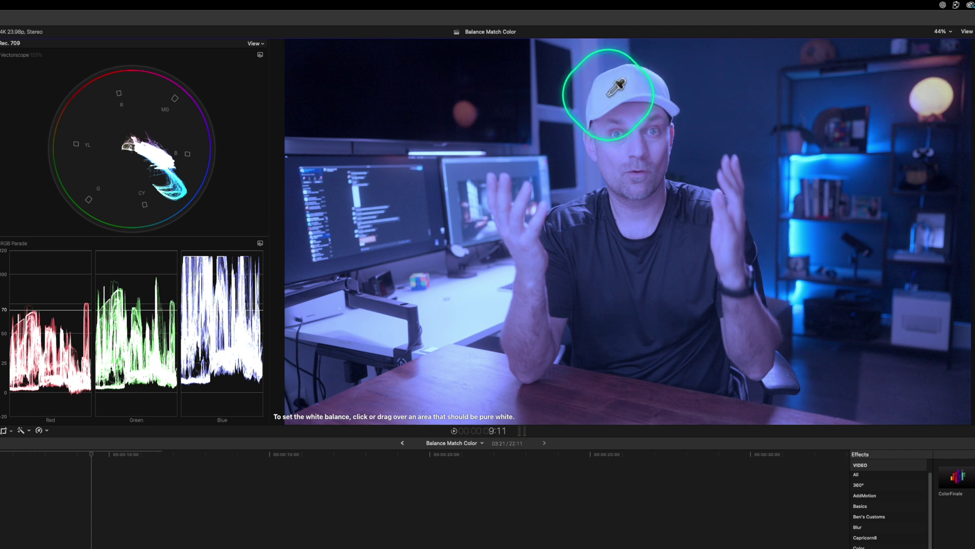
left_click_drag(607, 90, 616, 86)
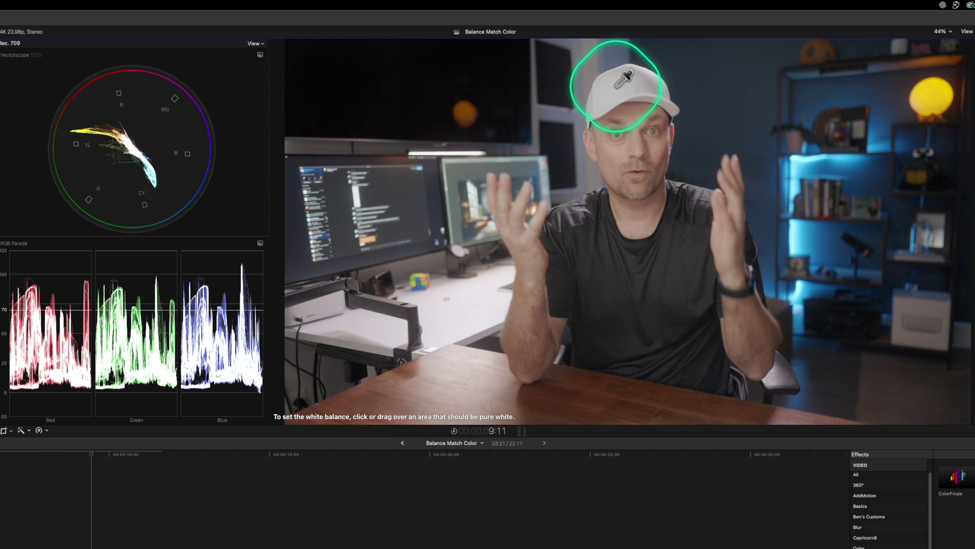